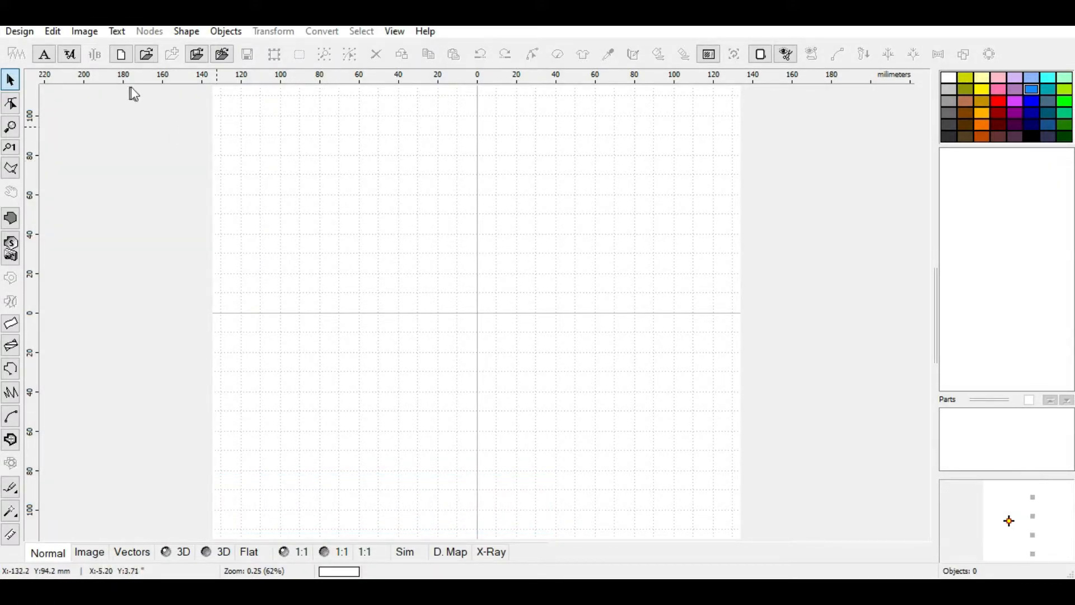
Import the image IMG-20201207-WA0005.jpg from the Desktop without scaling it to fit the hoop
{"action": "left_click", "coordinate": [74, 35]}
{"action": "left_click", "coordinate": [87, 47]}
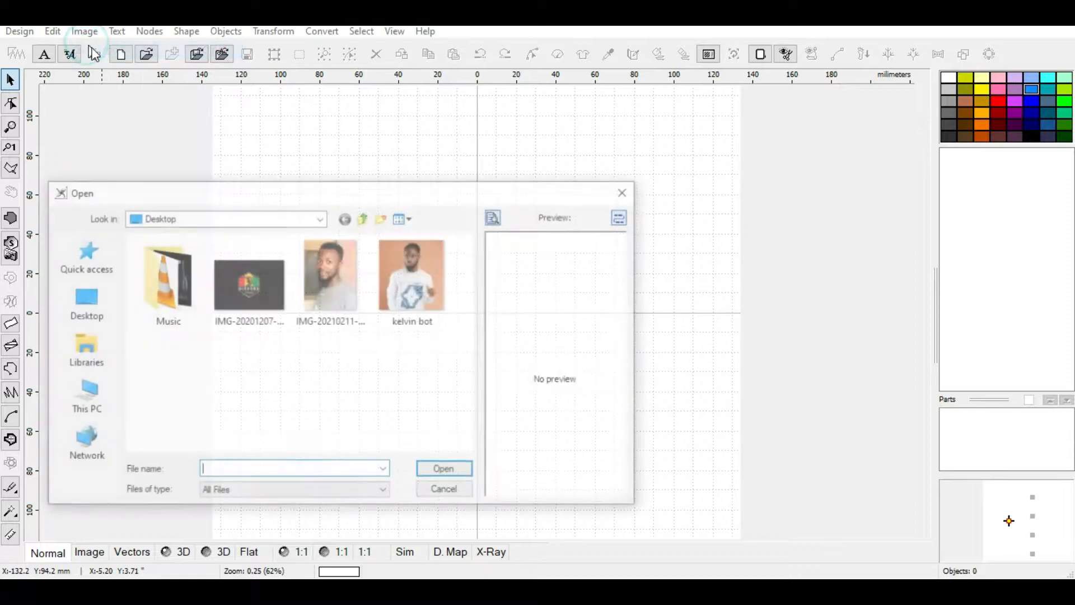
{"action": "left_click", "coordinate": [263, 274]}
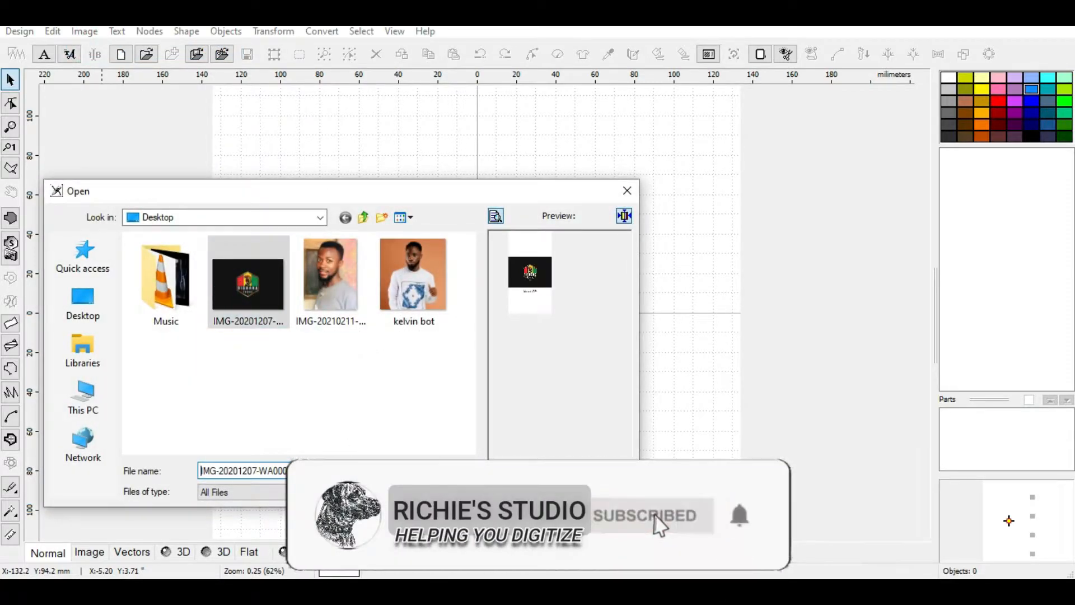
{"action": "left_click", "coordinate": [459, 471]}
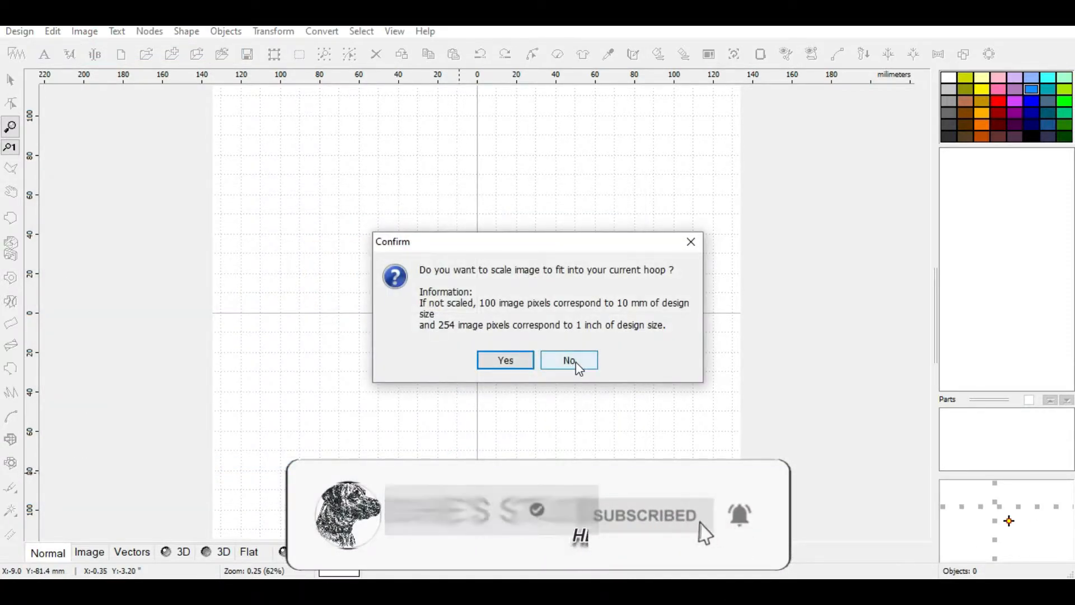
{"action": "left_click", "coordinate": [581, 364]}
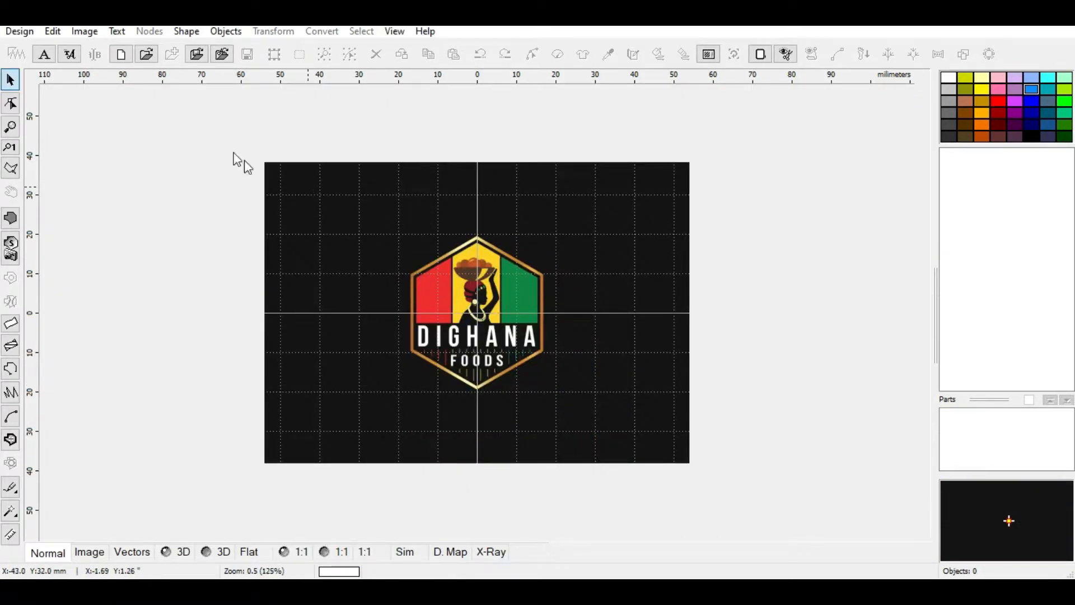
Rotate the imported logo image by 7.13° in the image editing window and apply the rotation
{"action": "left_click", "coordinate": [85, 31]}
{"action": "left_click", "coordinate": [116, 107]}
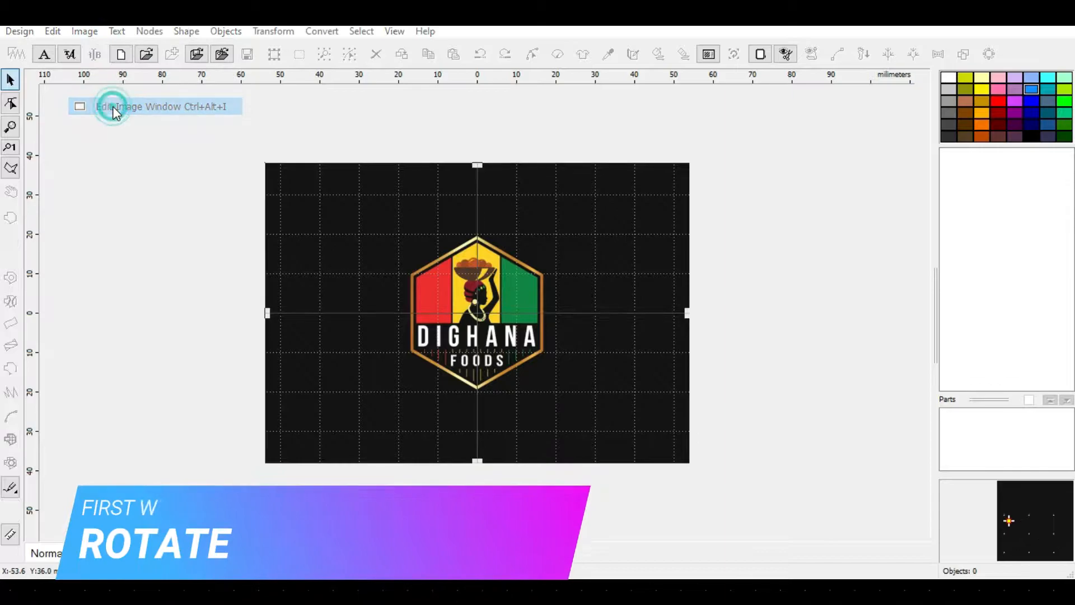
{"action": "left_click_drag", "start_coordinate": [503, 241], "coordinate": [773, 210]}
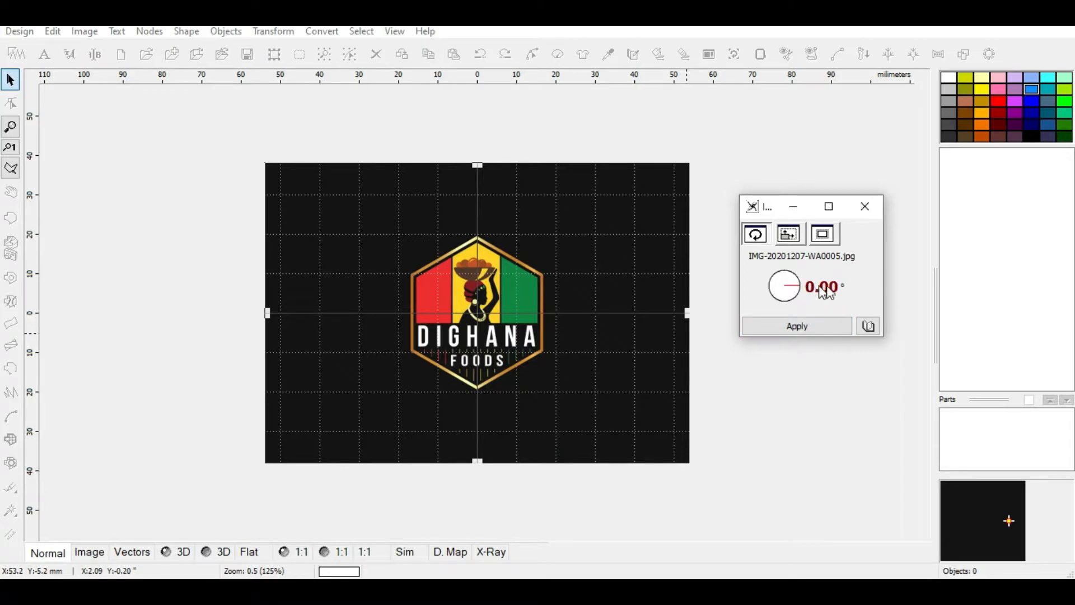
{"action": "left_click", "coordinate": [832, 286]}
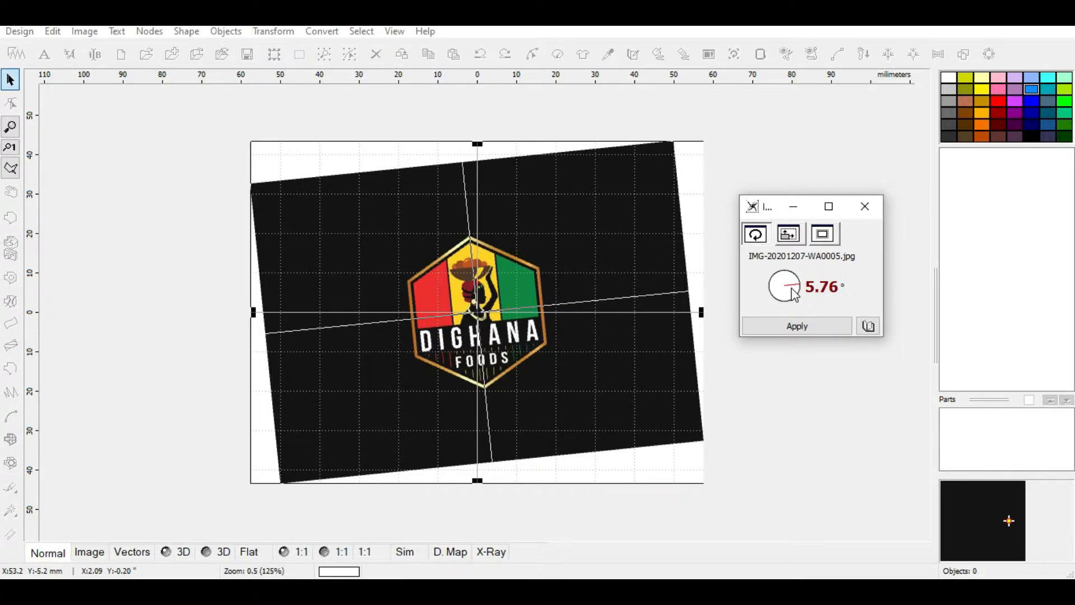
{"action": "mouse_move", "coordinate": [792, 292]}
{"action": "left_mouse_down"}
{"action": "mouse_move", "coordinate": [794, 304]}
{"action": "mouse_move", "coordinate": [777, 304]}
{"action": "mouse_move", "coordinate": [791, 304]}
{"action": "mouse_move", "coordinate": [795, 277]}
{"action": "mouse_move", "coordinate": [800, 294]}
{"action": "left_mouse_up"}
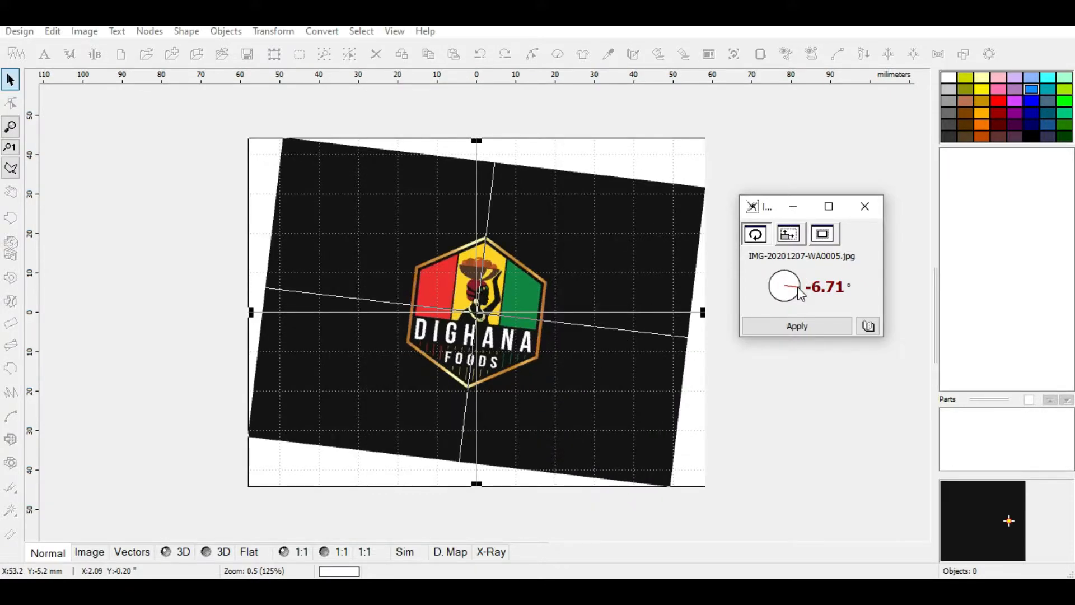
{"action": "left_click", "coordinate": [798, 290]}
{"action": "left_click", "coordinate": [798, 292]}
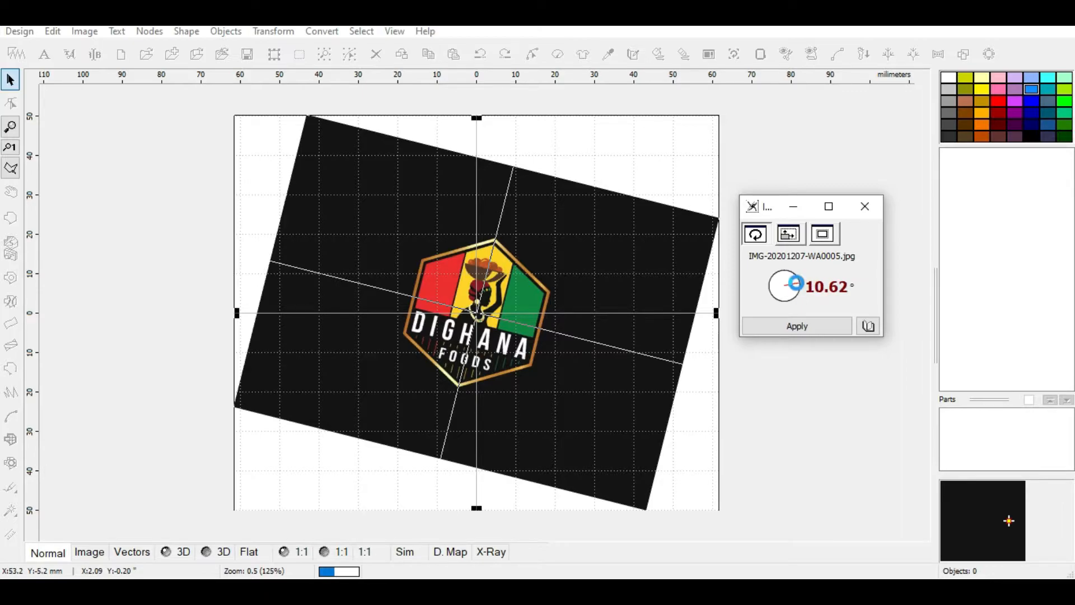
{"action": "left_click", "coordinate": [798, 292]}
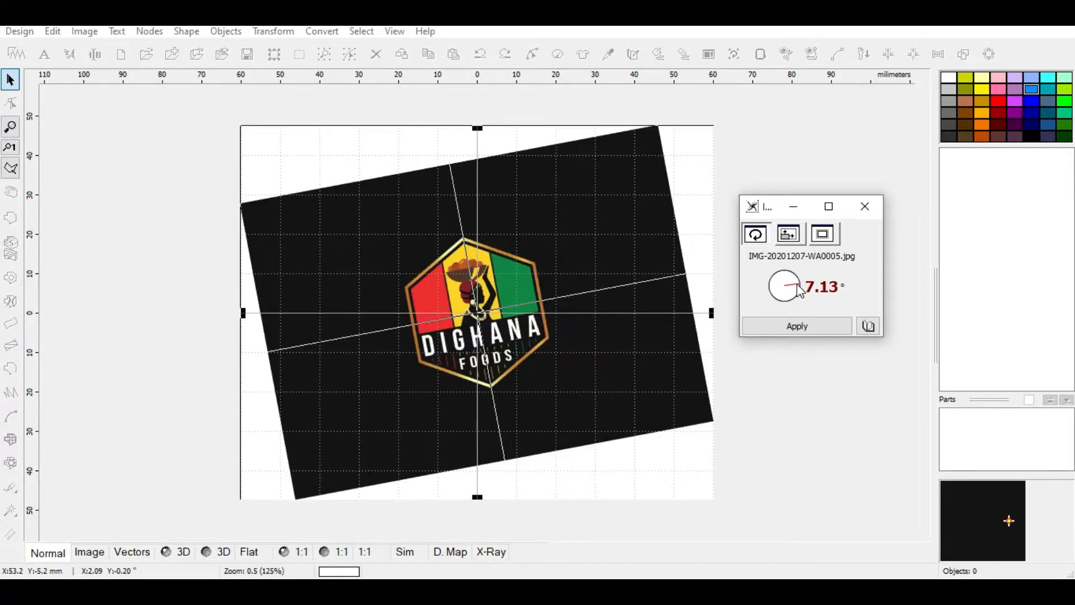
{"action": "left_click", "coordinate": [798, 326]}
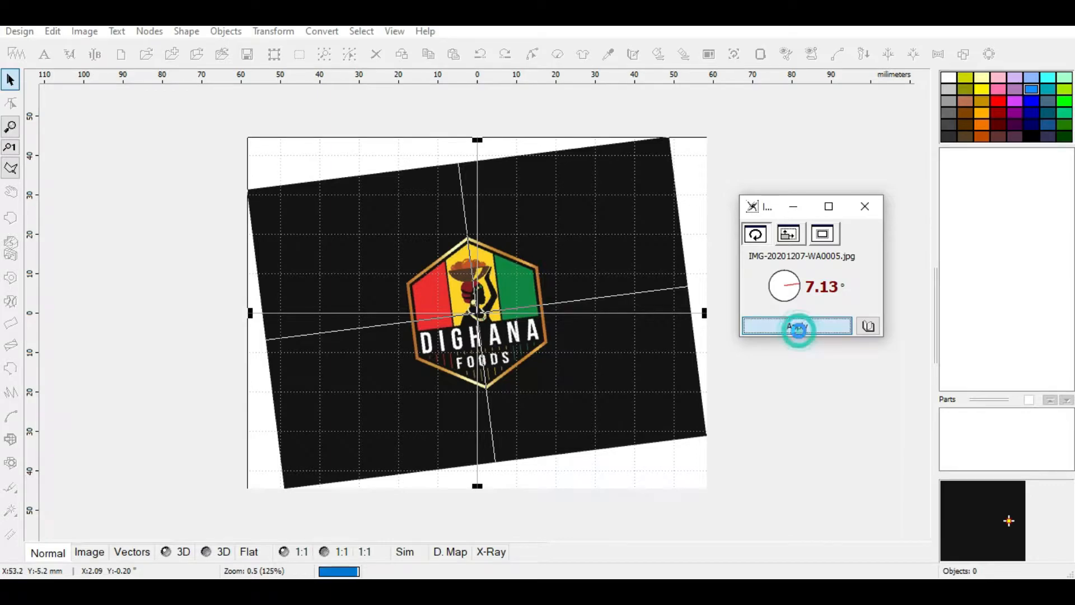
Resize the image to a width of 150 mm with the aspect ratio kept, and apply the new size
{"action": "left_click", "coordinate": [87, 32]}
{"action": "left_click", "coordinate": [104, 110]}
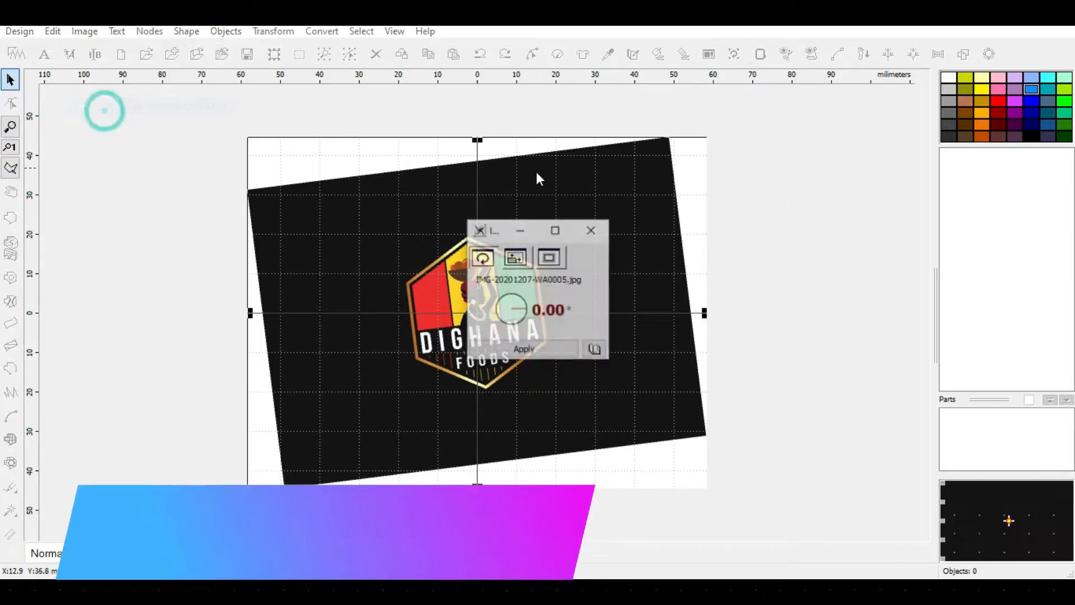
{"action": "left_click", "coordinate": [516, 257]}
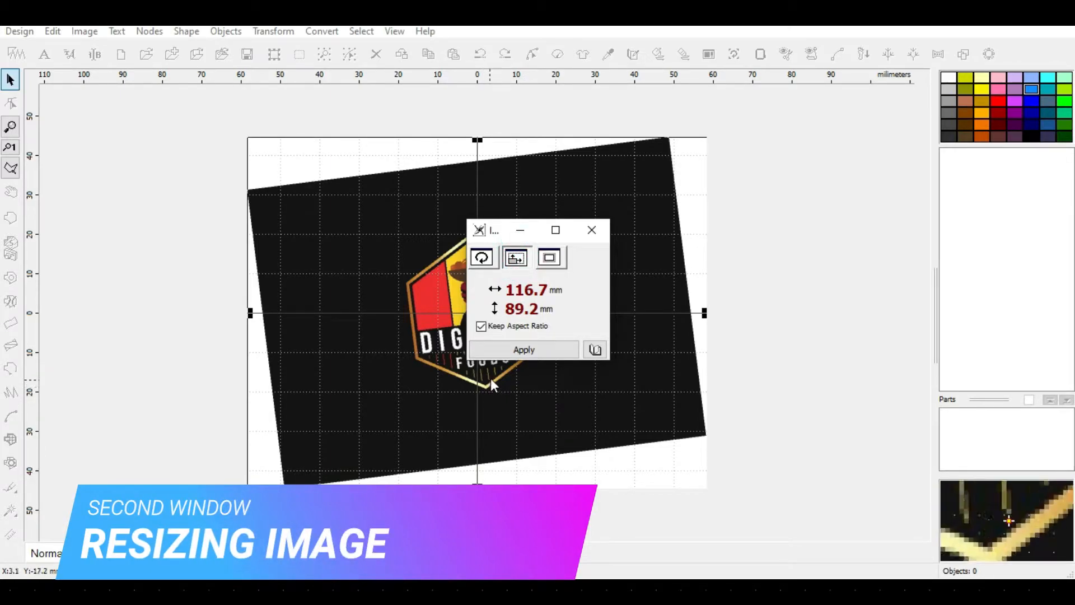
{"action": "left_click", "coordinate": [495, 292]}
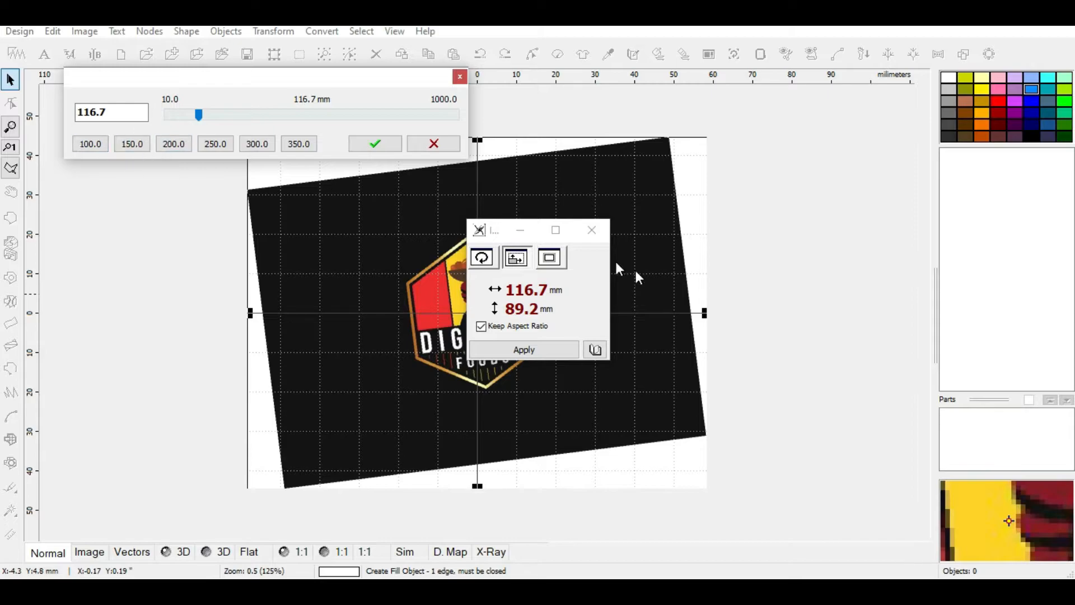
{"action": "left_click", "coordinate": [430, 144]}
{"action": "scroll", "coordinate": [525, 292], "scroll_direction": "up", "scroll_amount": 10}
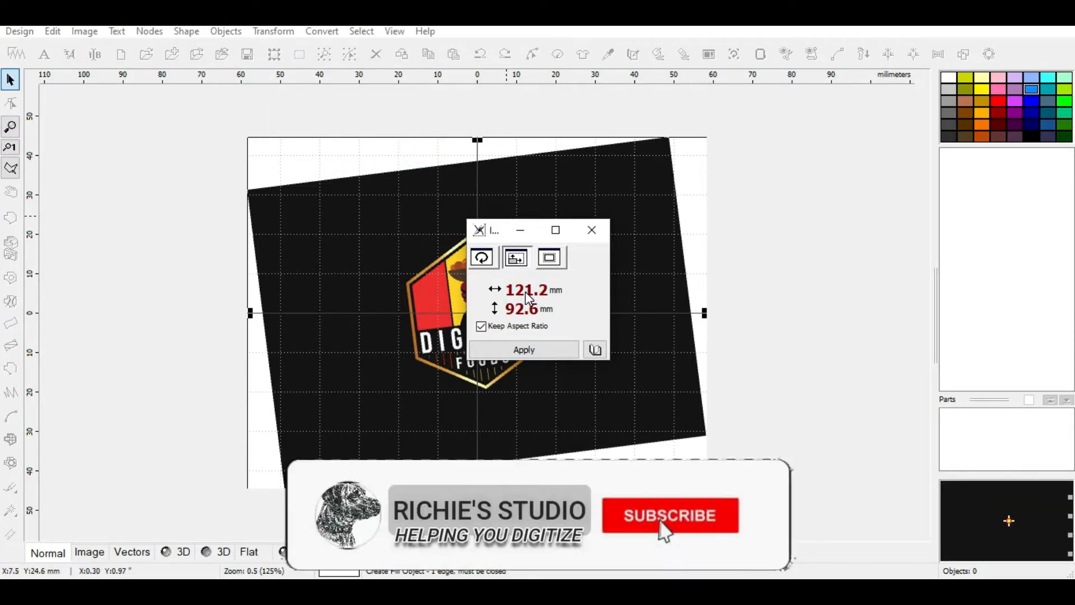
{"action": "scroll", "coordinate": [525, 292], "scroll_direction": "down", "scroll_amount": 4}
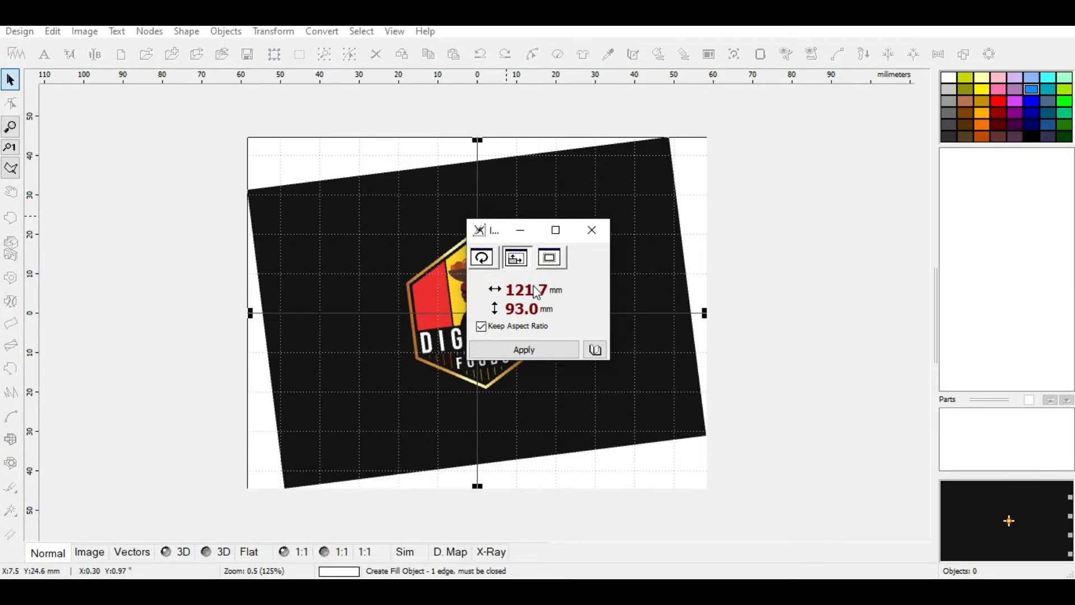
{"action": "left_click", "coordinate": [499, 295]}
{"action": "double_click", "coordinate": [139, 134]}
{"action": "type", "text": "150"}
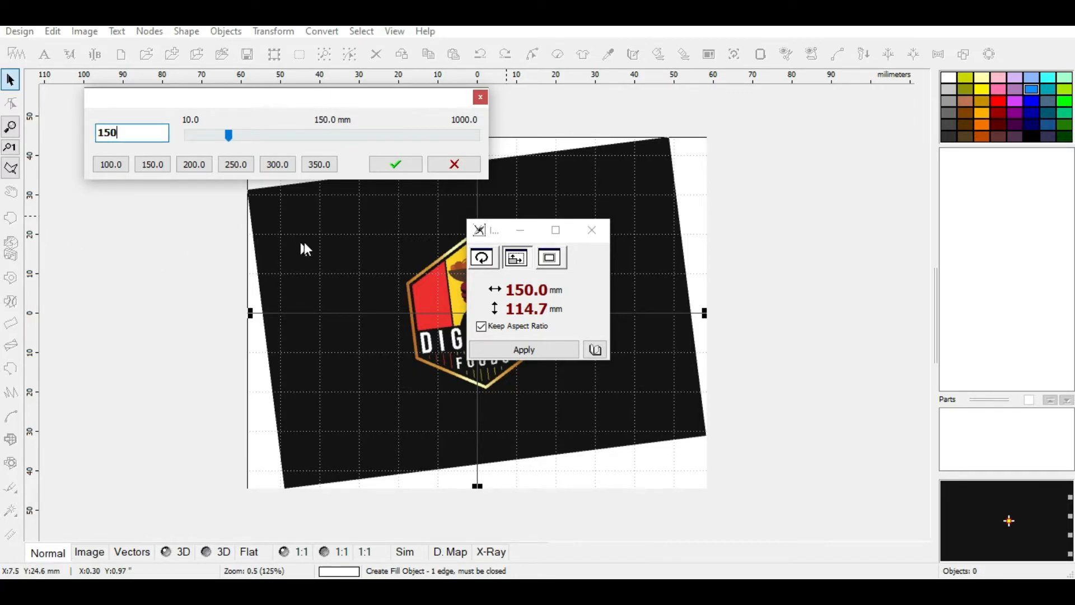
{"action": "left_click", "coordinate": [393, 170]}
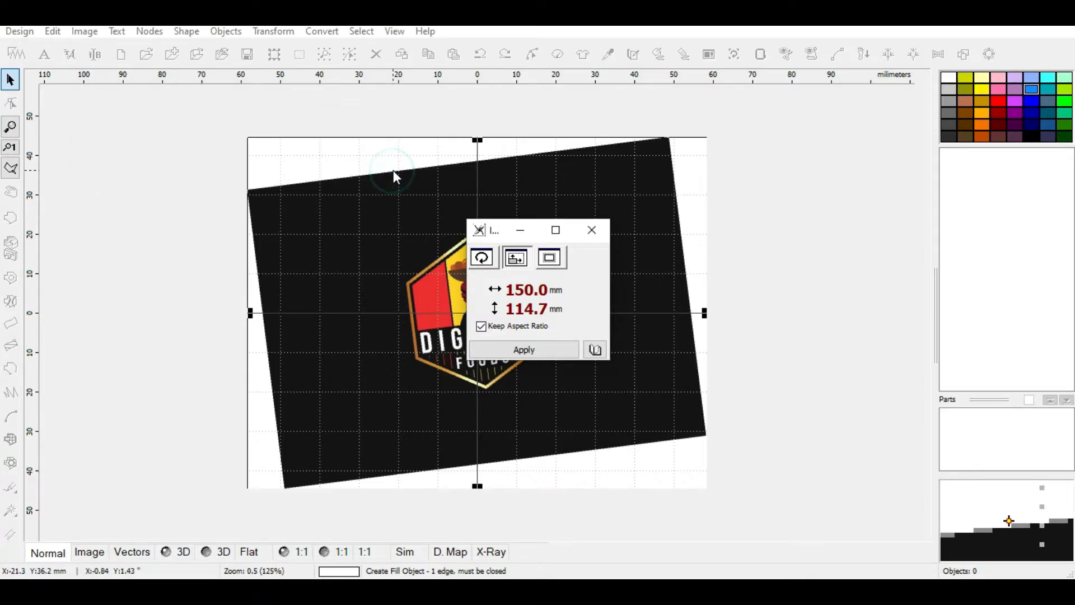
{"action": "left_click", "coordinate": [525, 348]}
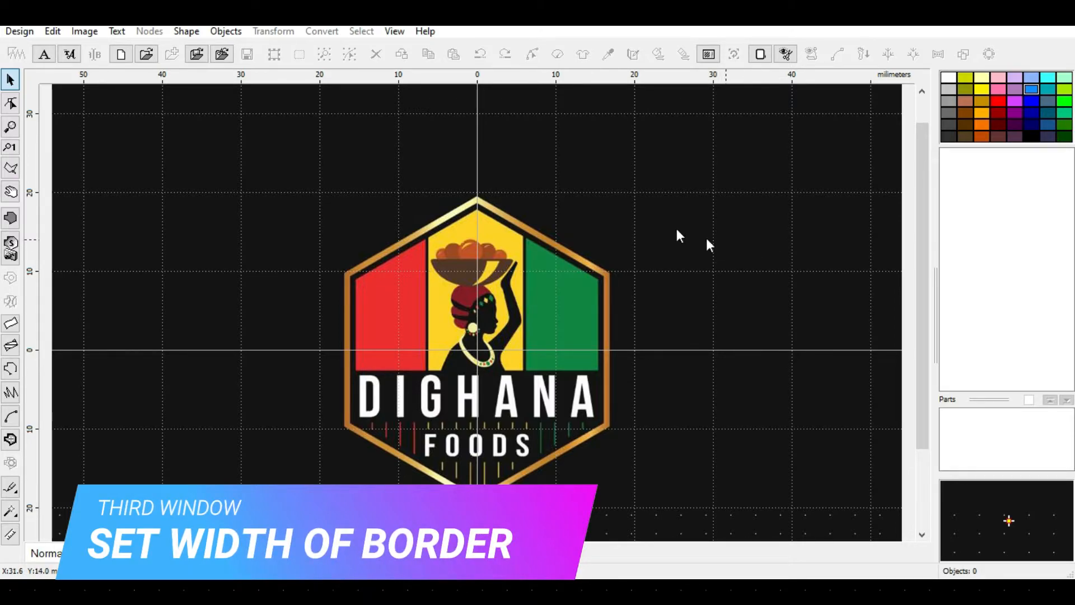
Crop the image on all four sides to about 37 × 42 mm around the hexagonal logo and apply it
{"action": "left_click", "coordinate": [93, 35]}
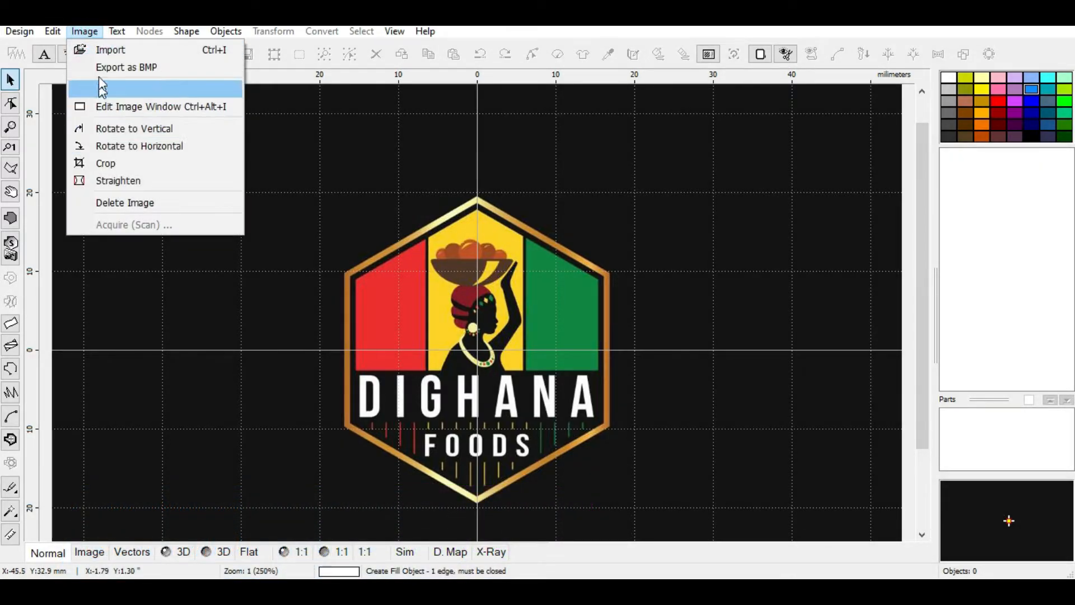
{"action": "left_click", "coordinate": [104, 107]}
{"action": "left_click", "coordinate": [55, 350]}
{"action": "left_click_drag", "start_coordinate": [126, 359], "coordinate": [334, 362]}
{"action": "left_click_drag", "start_coordinate": [900, 353], "coordinate": [621, 364]}
{"action": "scroll", "coordinate": [621, 364], "scroll_direction": "down", "scroll_amount": 1}
{"action": "left_click_drag", "start_coordinate": [477, 166], "coordinate": [473, 235]}
{"action": "left_click_drag", "start_coordinate": [477, 461], "coordinate": [477, 398]}
{"action": "left_click", "coordinate": [533, 350]}
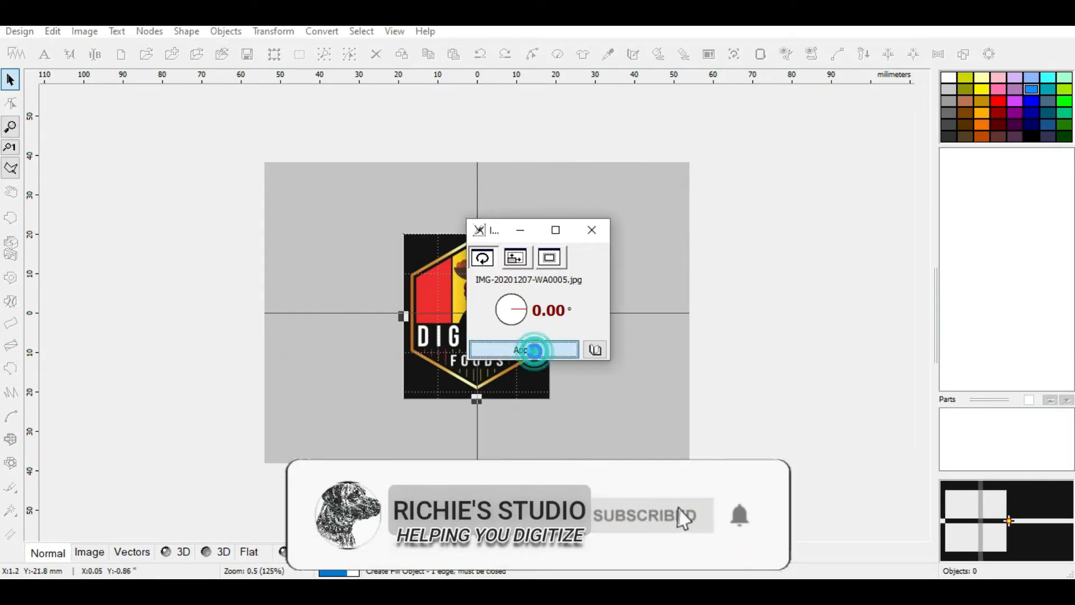
{"action": "scroll", "coordinate": [501, 244], "scroll_direction": "up", "scroll_amount": 1}
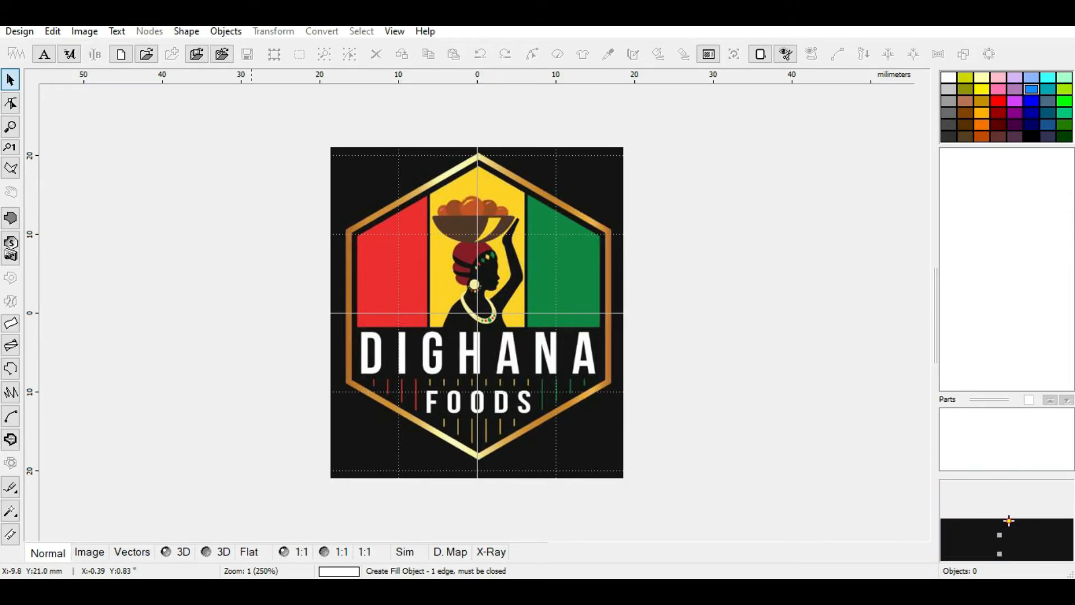
Add a 5 mm border around the cropped logo image using the image editing window
{"action": "left_click", "coordinate": [89, 32]}
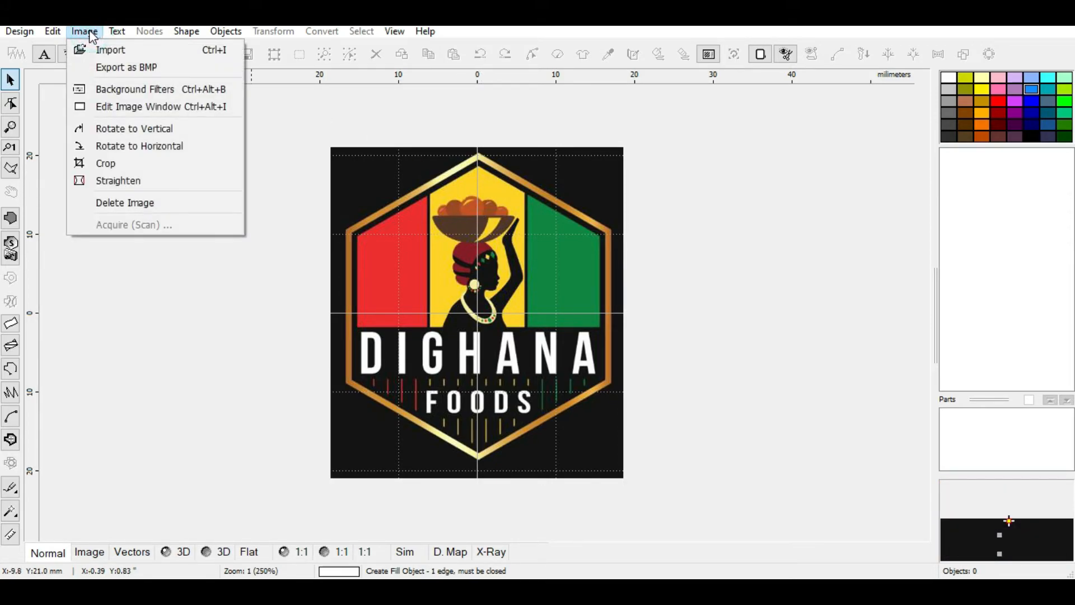
{"action": "left_click", "coordinate": [110, 114]}
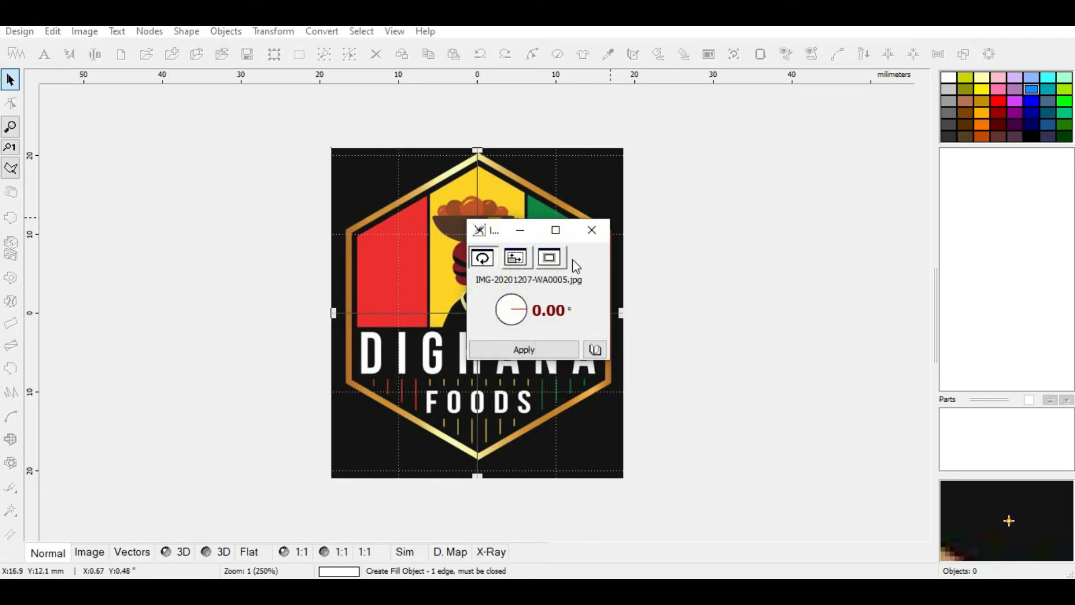
{"action": "left_click", "coordinate": [550, 259]}
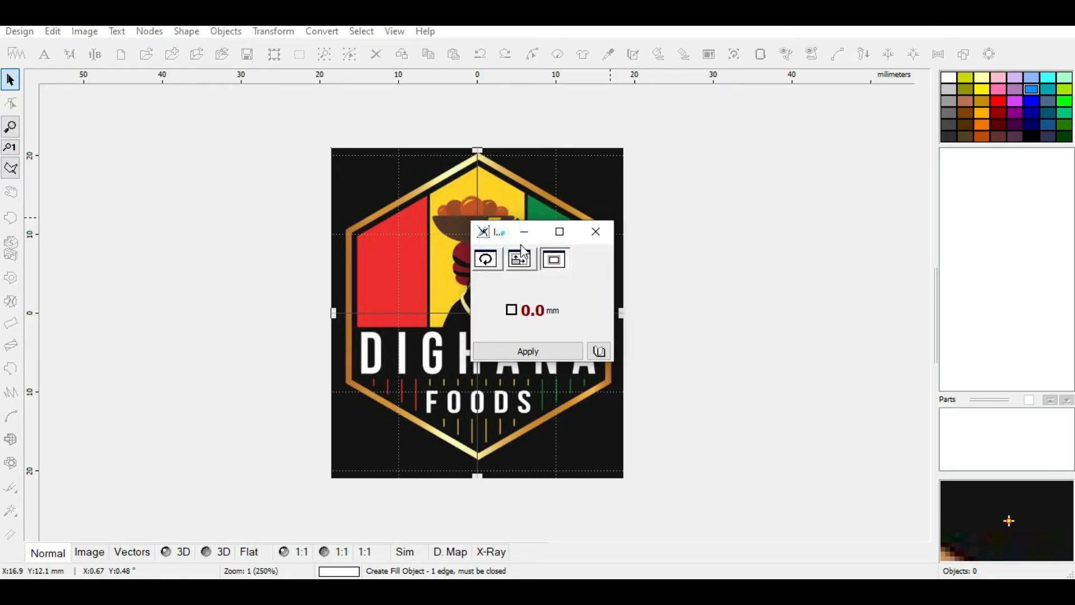
{"action": "left_click_drag", "start_coordinate": [500, 231], "coordinate": [808, 214]}
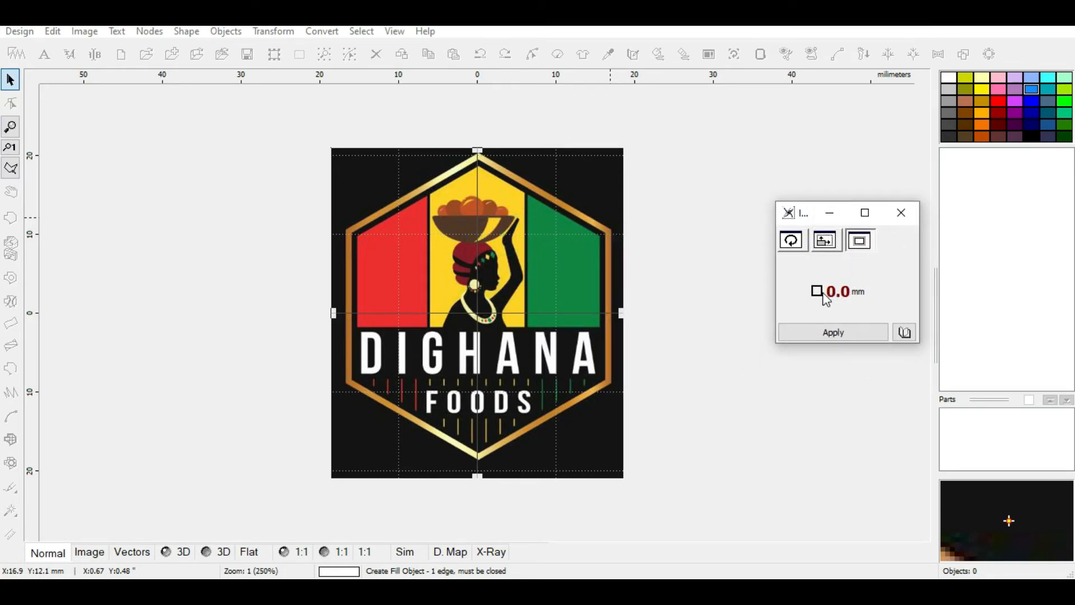
{"action": "left_click", "coordinate": [837, 294]}
{"action": "scroll", "coordinate": [838, 295], "scroll_direction": "up", "scroll_amount": 4}
{"action": "left_click", "coordinate": [843, 330]}
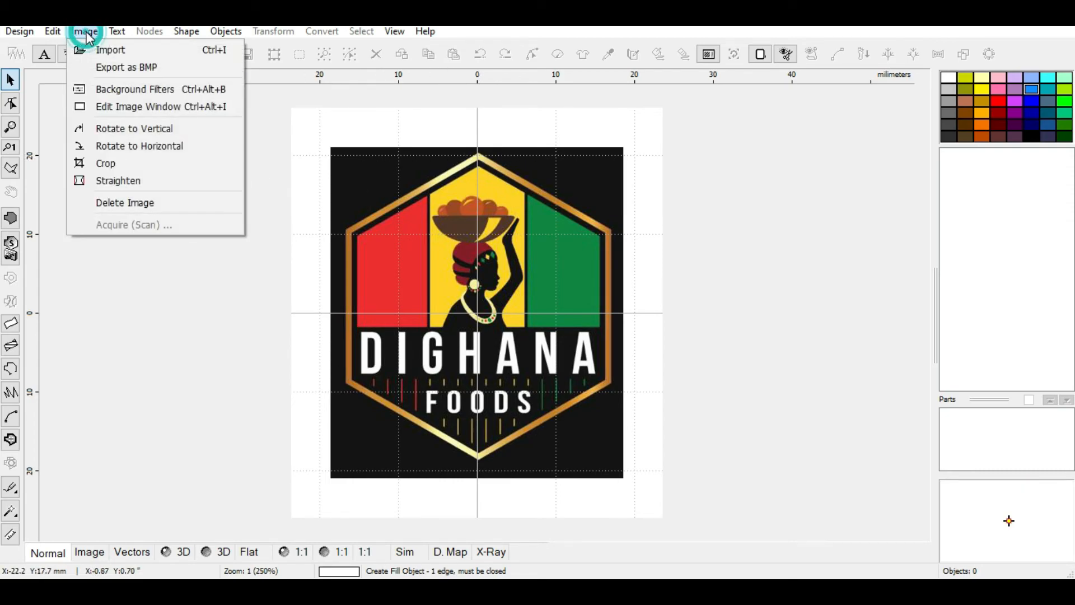
Apply a second 5 mm border around the already bordered logo image
{"action": "left_click", "coordinate": [105, 107]}
{"action": "left_click", "coordinate": [549, 257]}
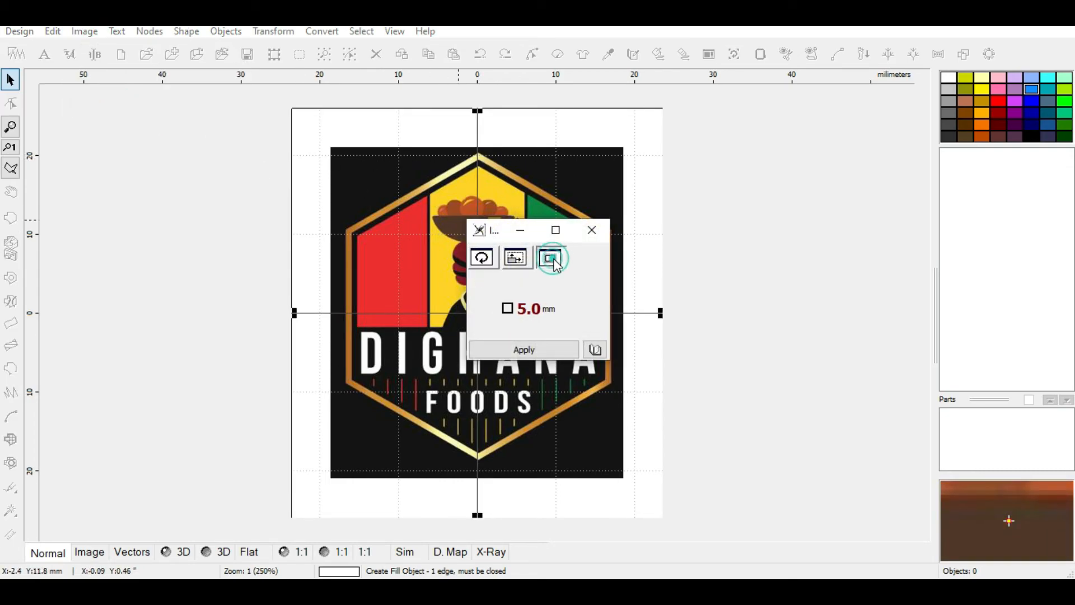
{"action": "left_click", "coordinate": [533, 351]}
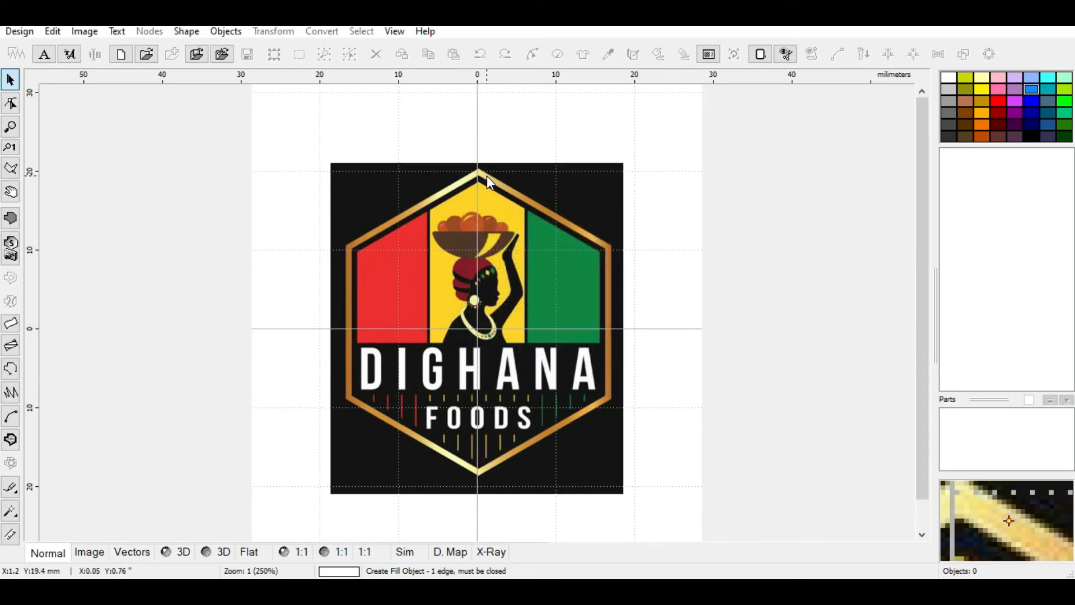
{"action": "scroll", "coordinate": [486, 178], "scroll_direction": "down", "scroll_amount": 1}
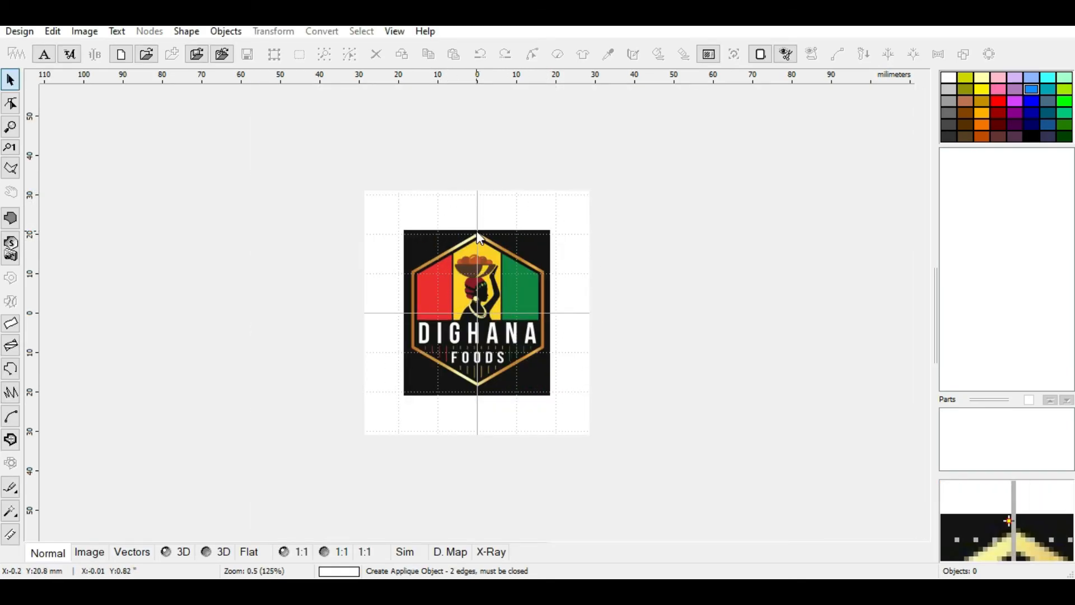